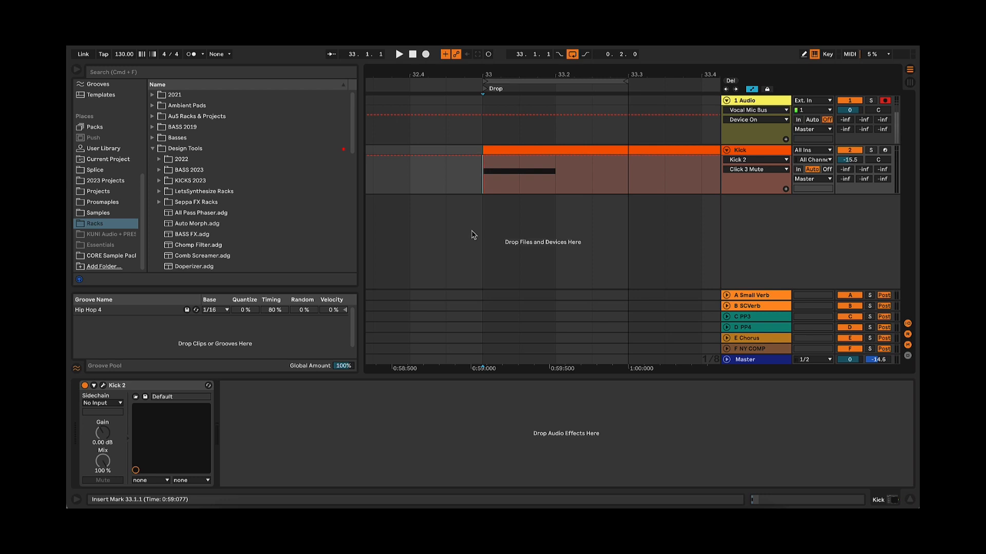
Open the Kick track's Kick 2 plugin window, move it clear of the edge, and display its amplitude envelope
click(103, 386)
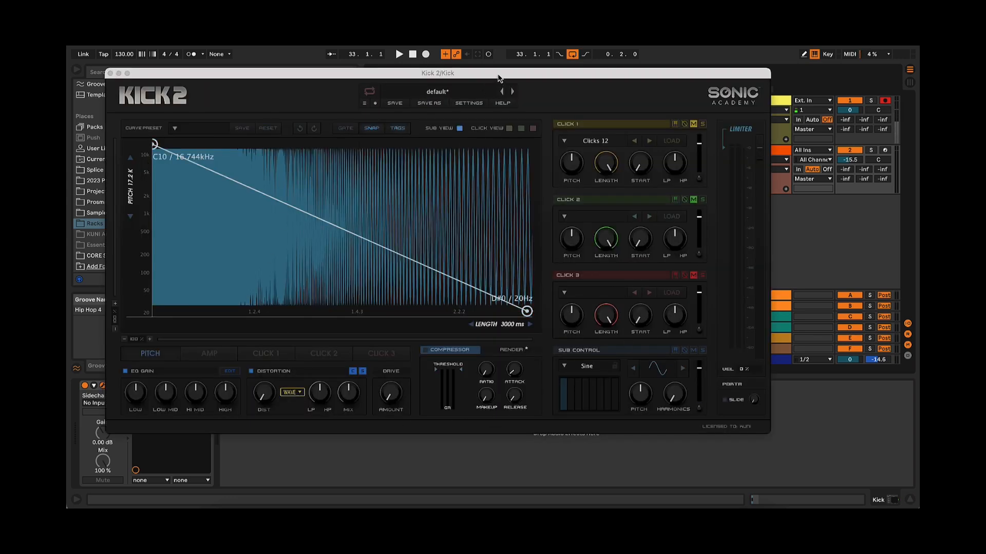
drag(498, 78, 554, 80)
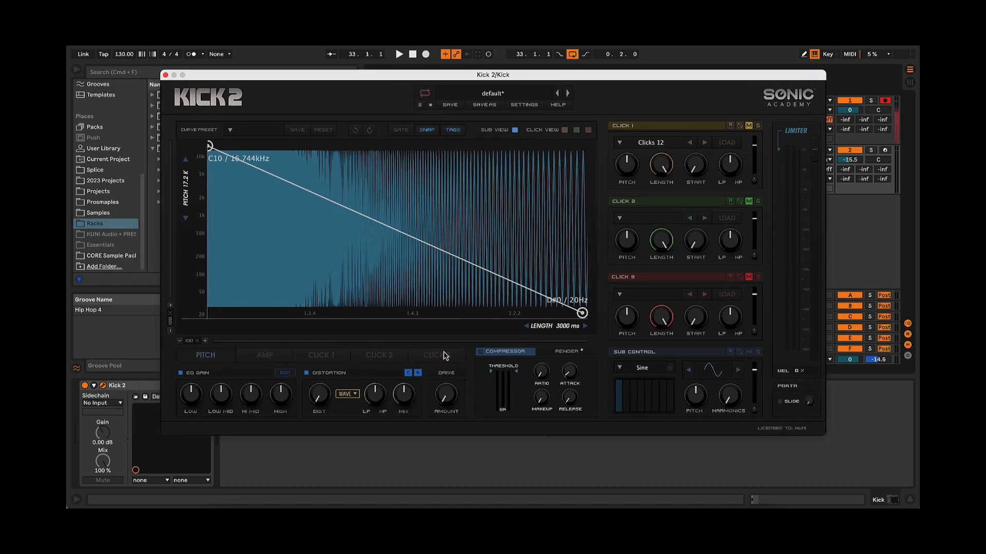
click(265, 356)
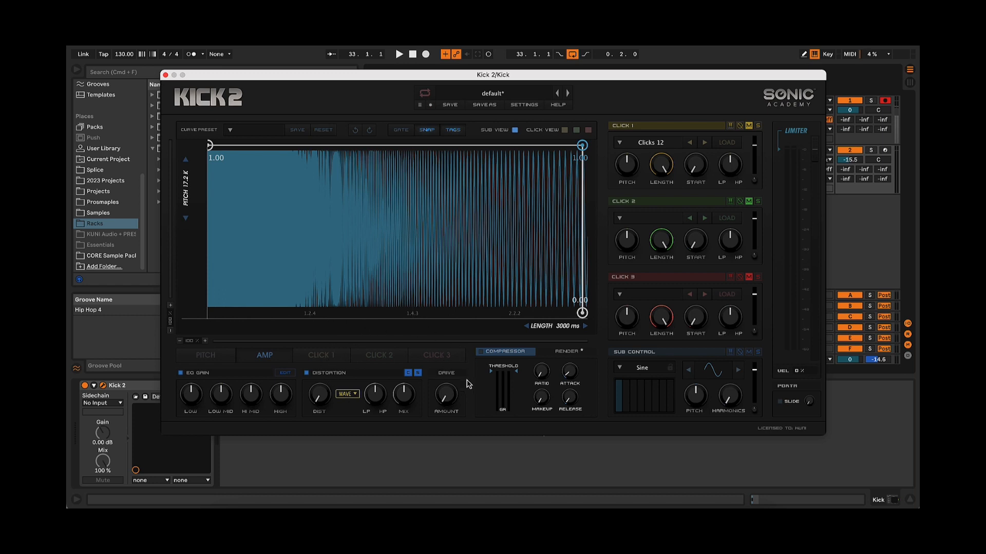
Browse the factory Hats presets available for the Click 1 layer
click(666, 147)
click(566, 235)
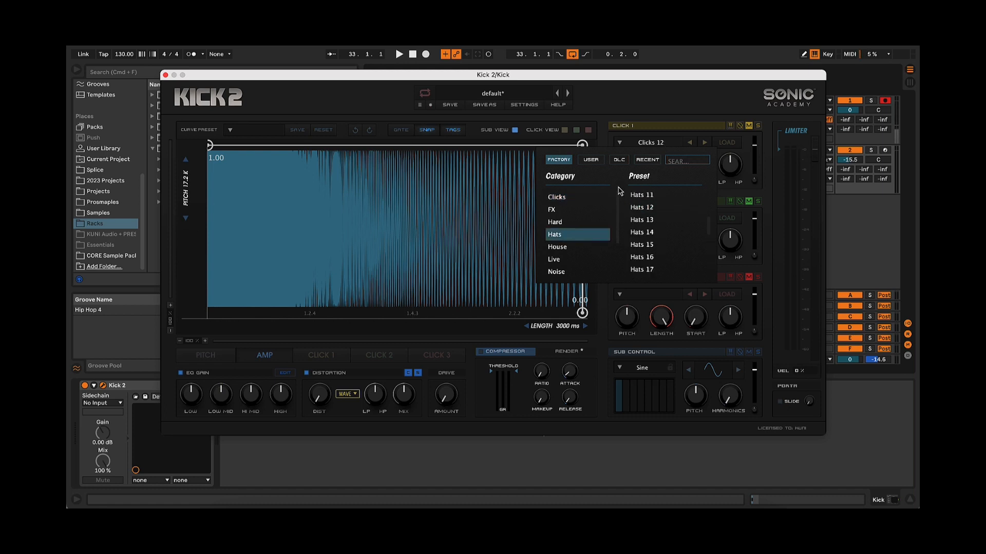
click(659, 135)
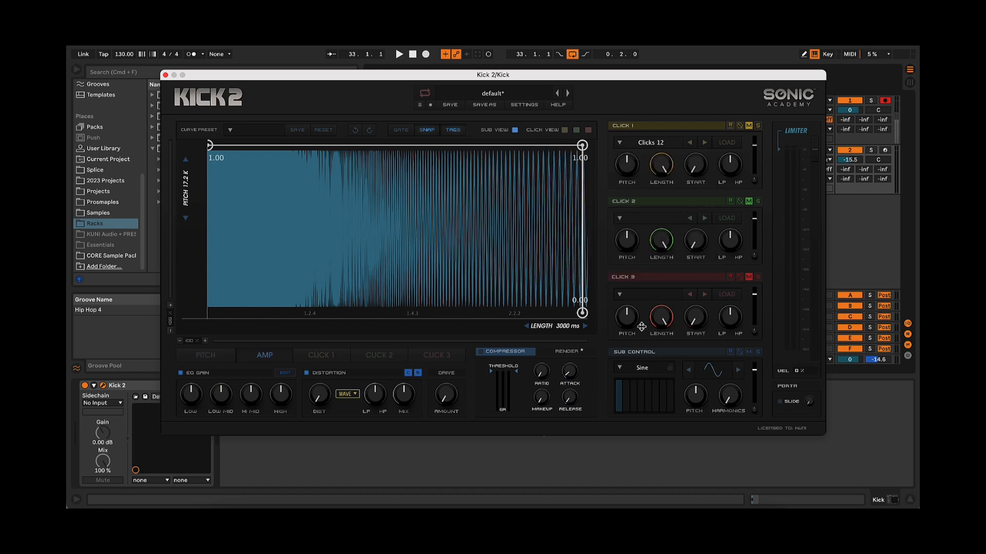
Compare the pitch and amplitude envelopes of the default patch, and play the clip to audition it
click(203, 358)
click(257, 360)
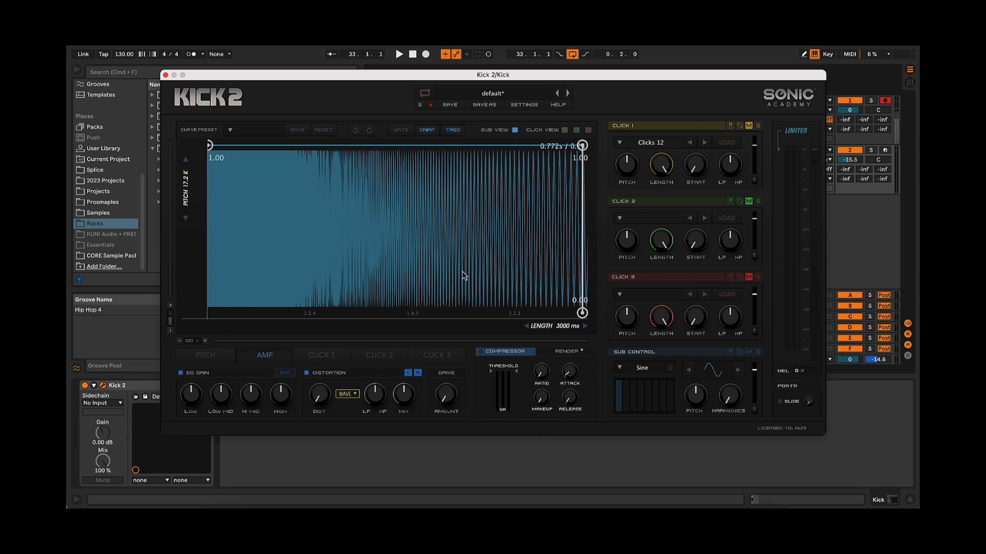
click(213, 358)
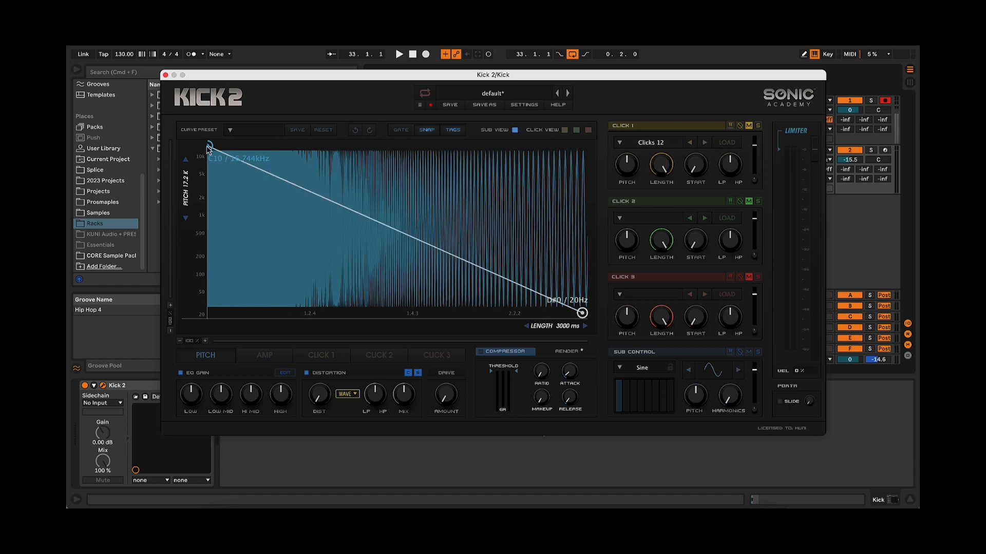
mouse_move(555, 329)
mouse_down()
mouse_move(244, 328)
mouse_move(555, 328)
mouse_up()
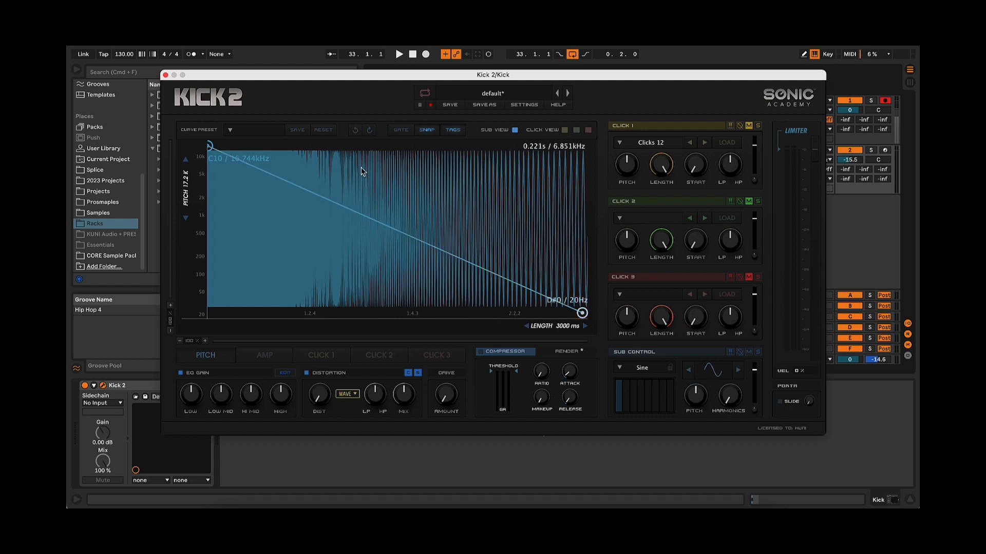
key(space)
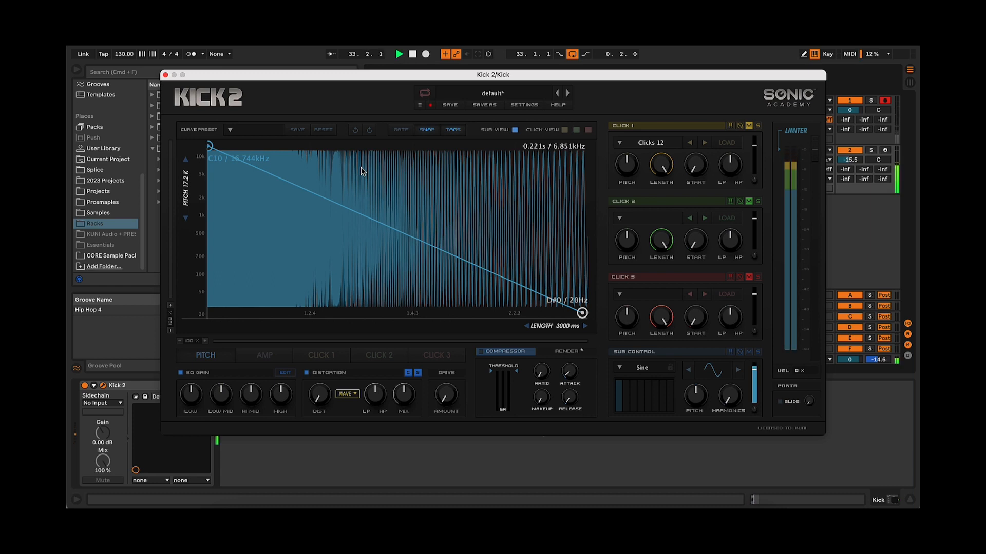
key(space)
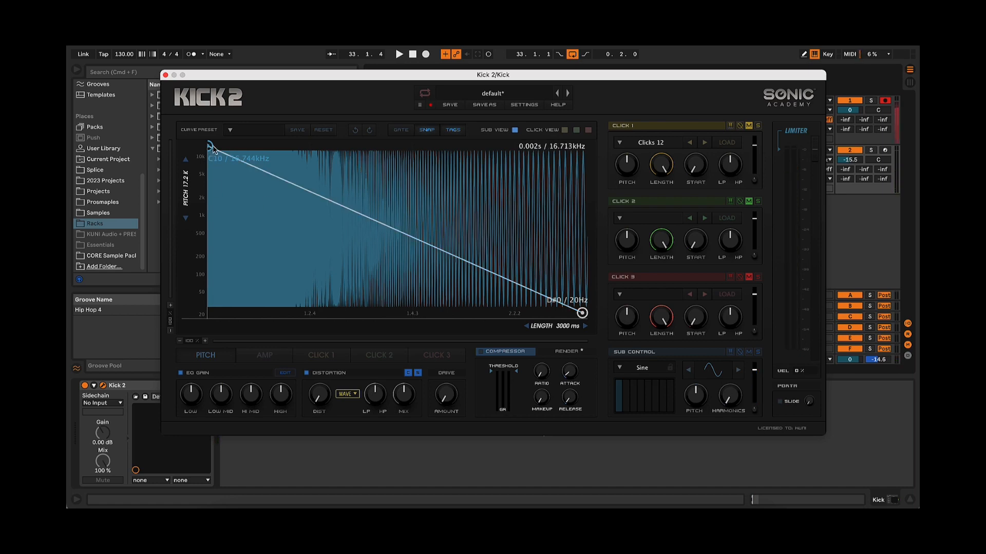
Shorten the kick's length to 231 ms and close the plugin window
drag(481, 78, 460, 69)
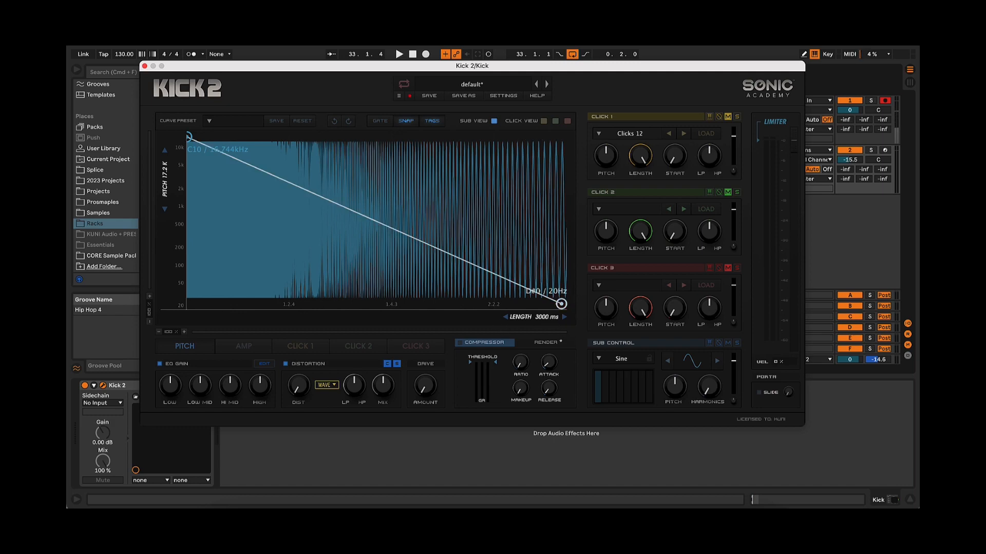
drag(544, 317, 342, 317)
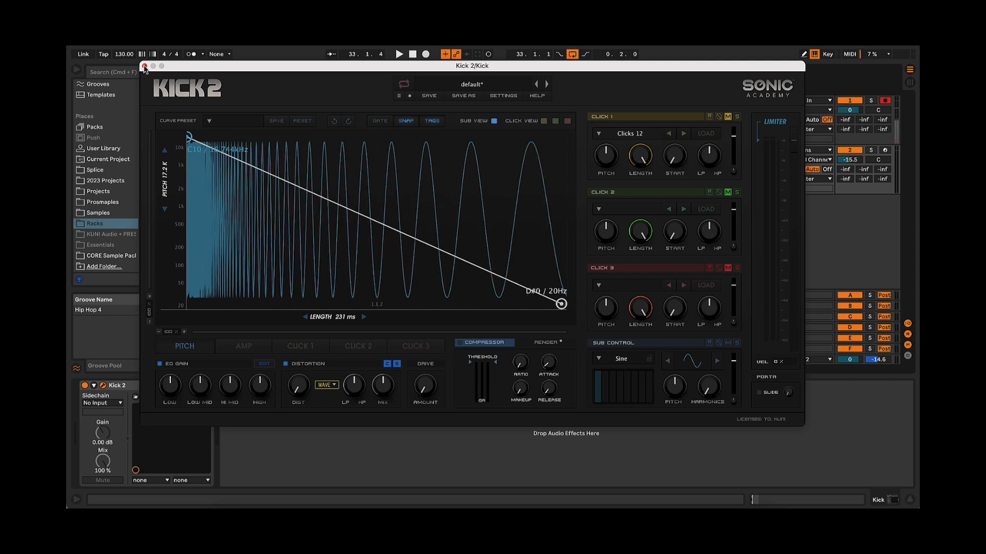
click(144, 66)
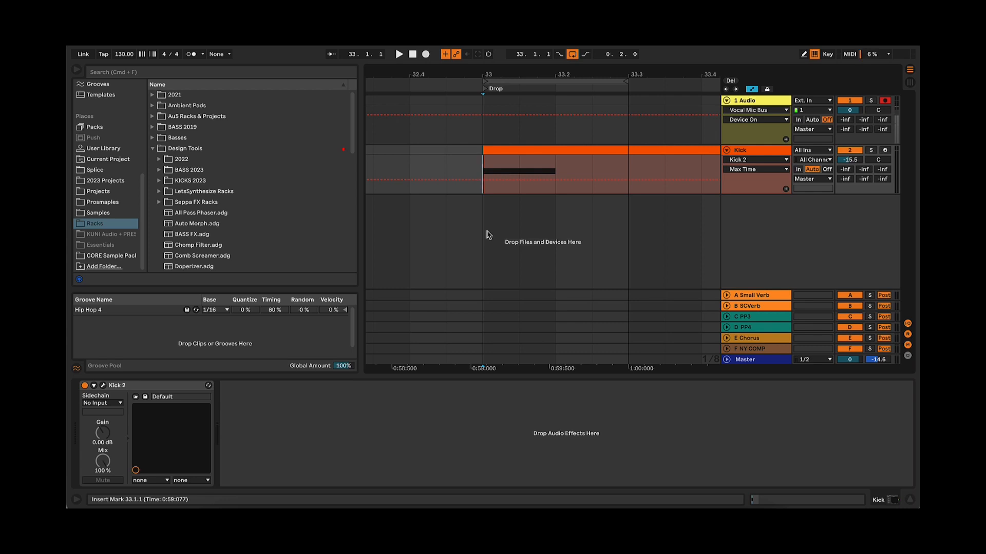
Check an eighth note's duration by selecting 33.1.1 to 33.1.3 in the Kick clip with the fixed grid at 1/8
right_click(488, 235)
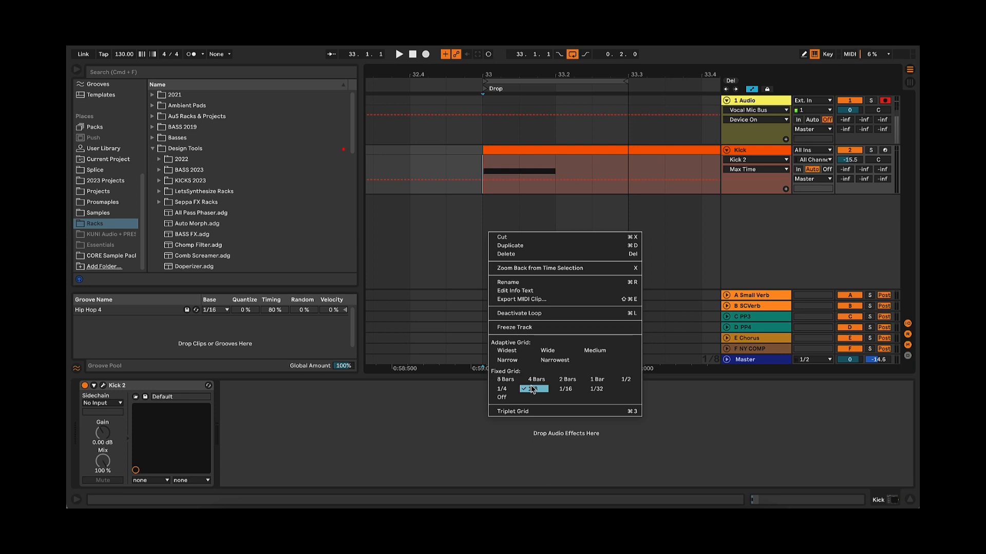
click(484, 214)
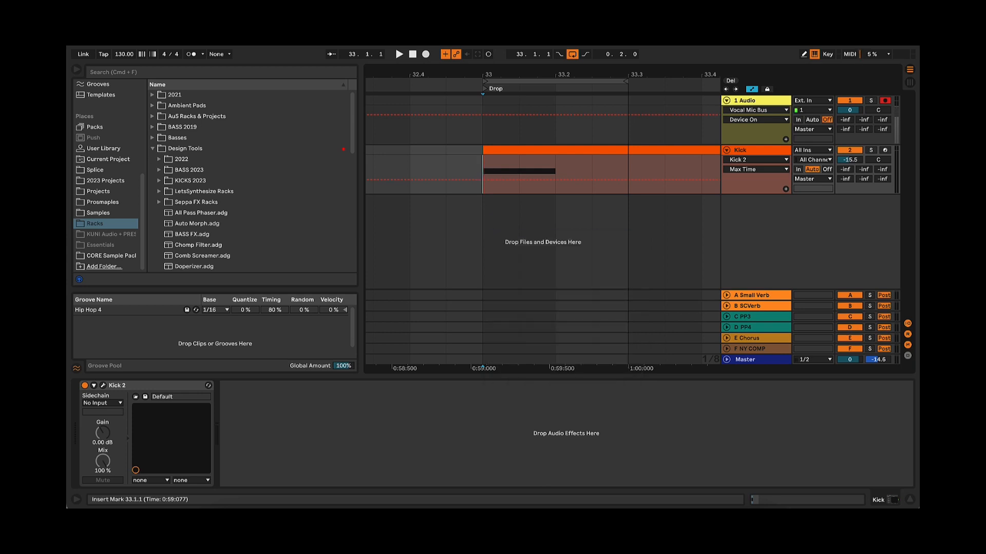
click(502, 165)
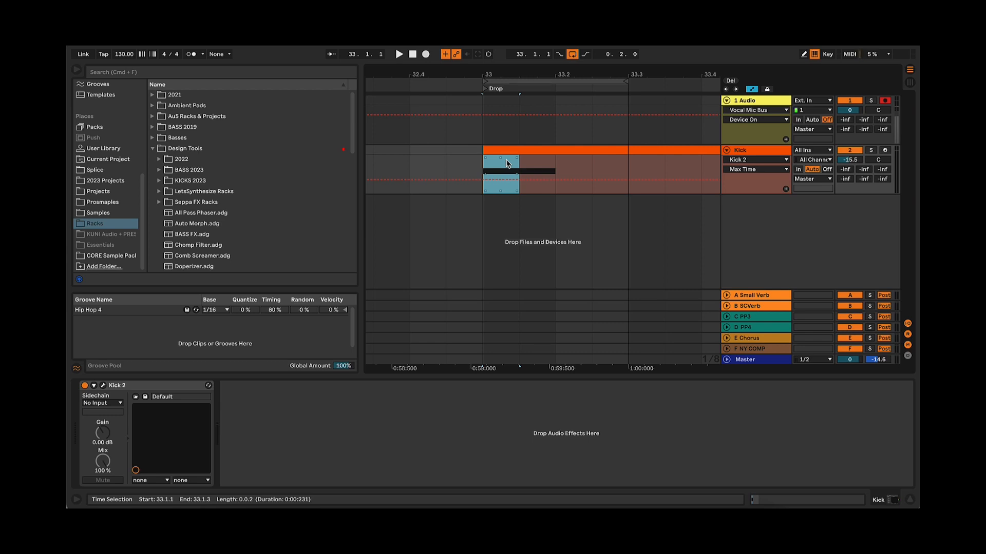
click(494, 165)
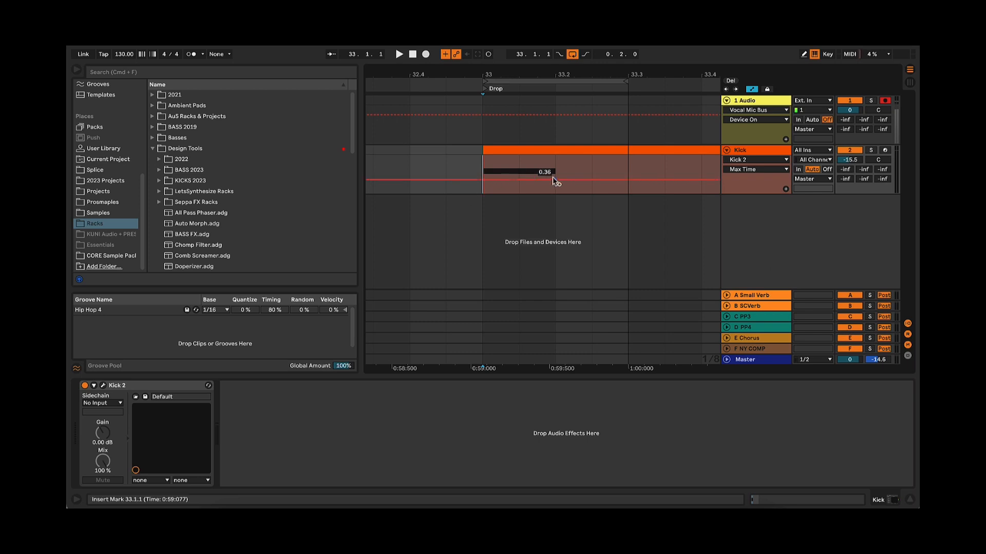
right_click(482, 220)
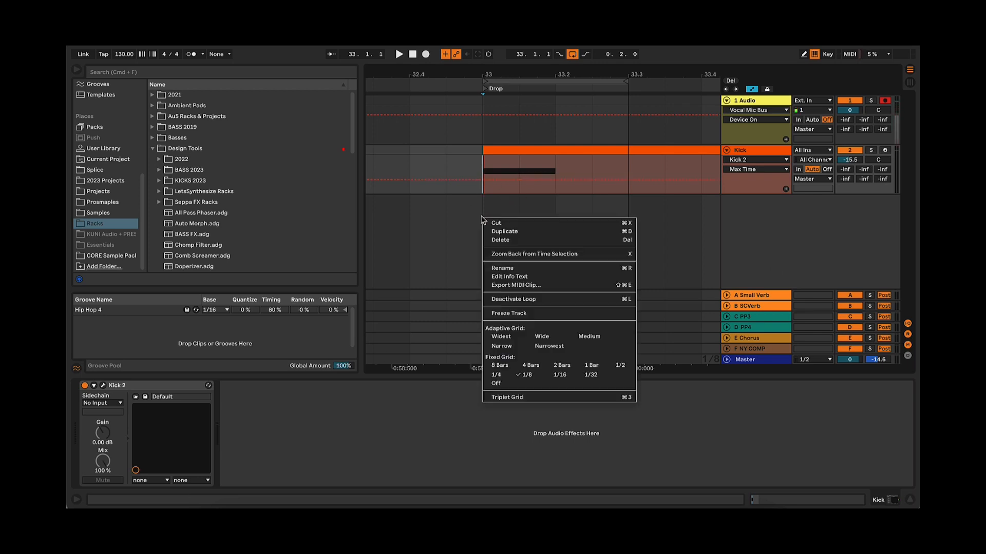
click(524, 376)
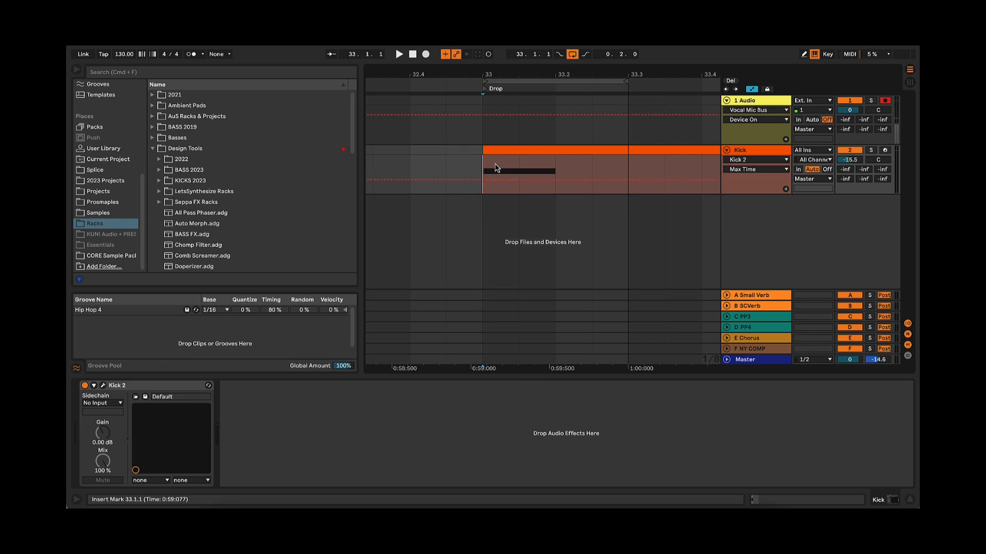
drag(488, 169, 511, 165)
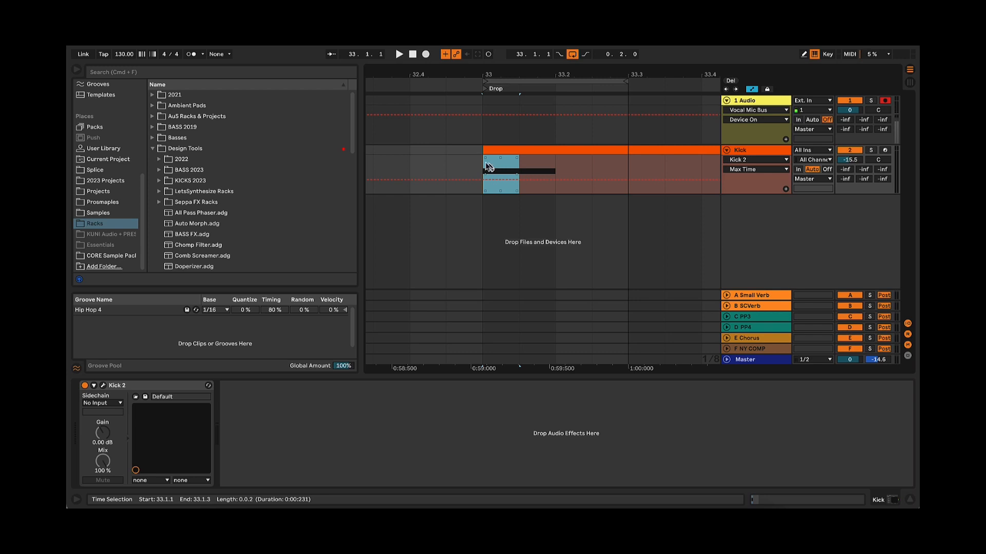
Reopen Kick 2, set the pitch envelope's start to C8 (4.186 kHz) and its end to D1 (37 Hz), and audition the kick
click(103, 386)
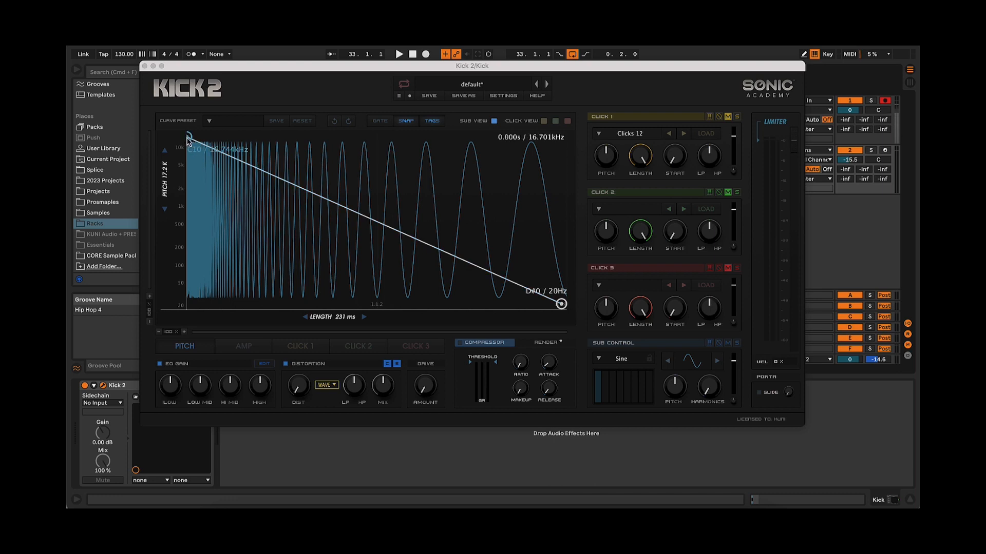
drag(188, 138, 177, 161)
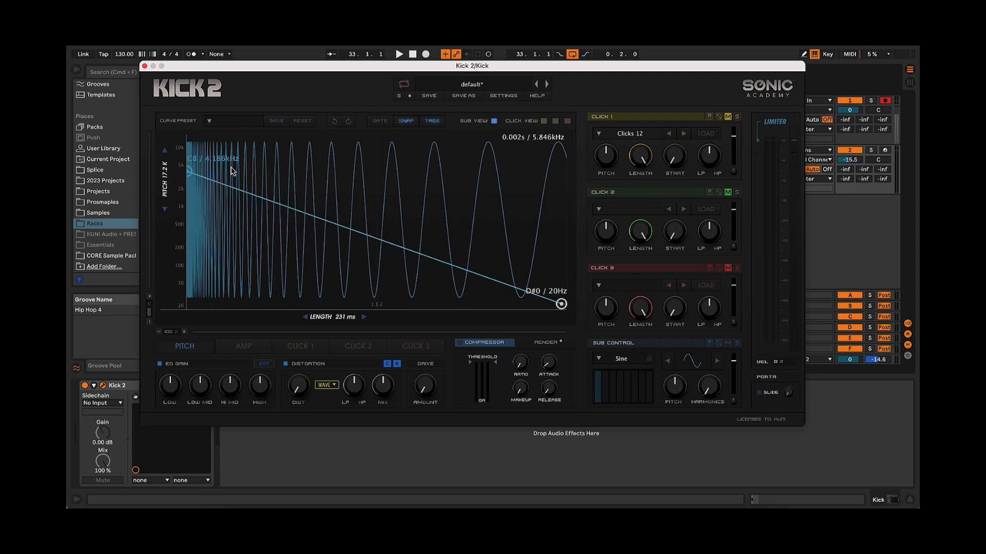
drag(557, 306, 571, 291)
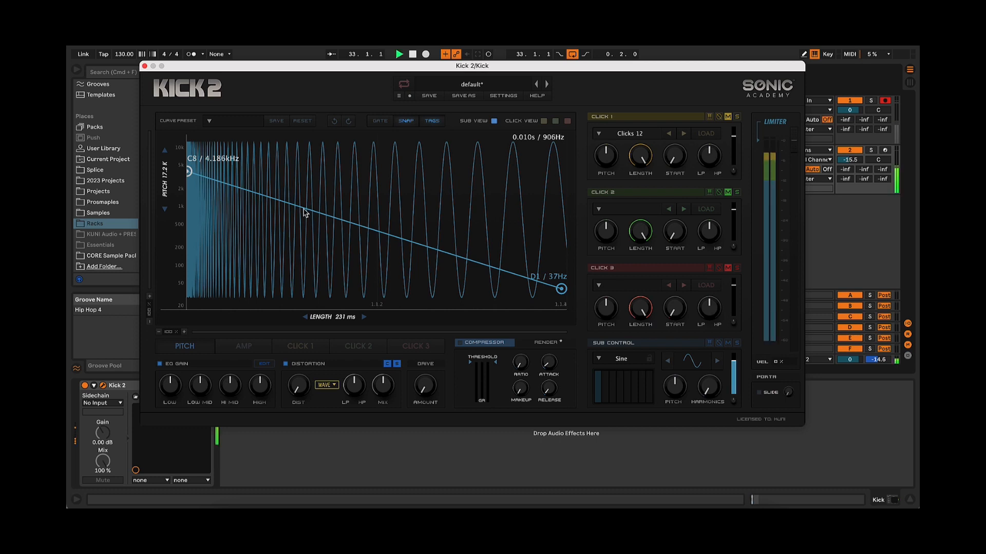
key(space)
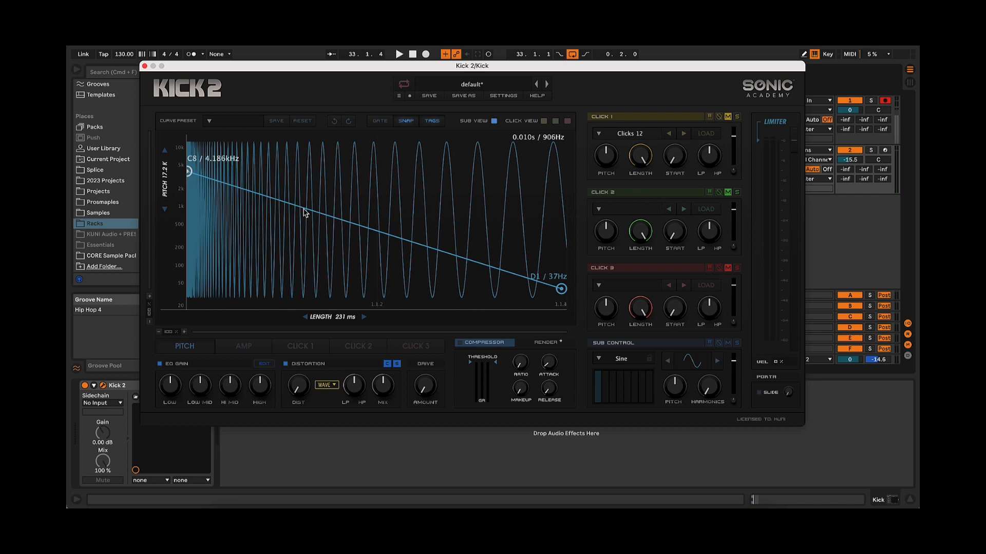
Add a middle node to the pitch envelope, place it near the start at F4 (349 Hz), and audition the steeper pitch drop
double_click(305, 213)
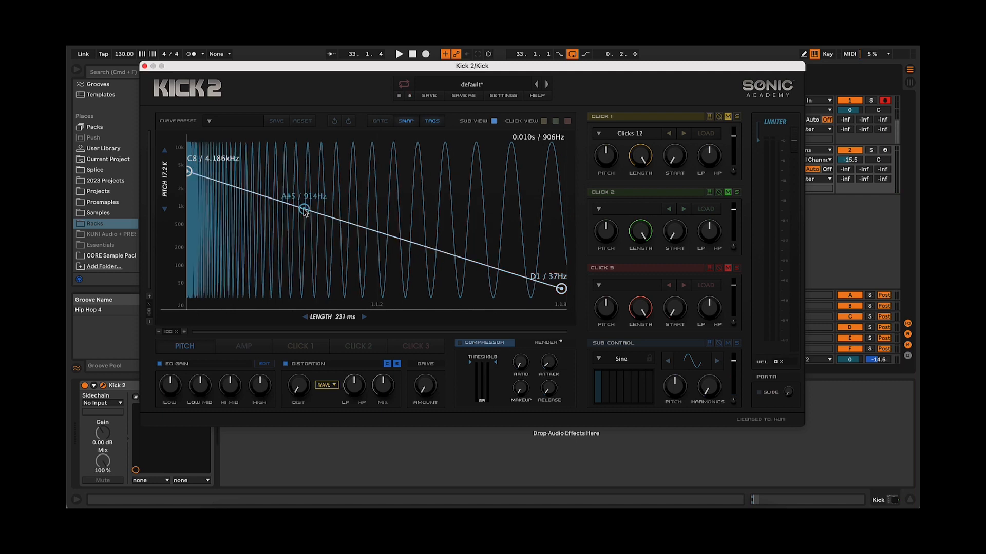
drag(304, 211, 244, 244)
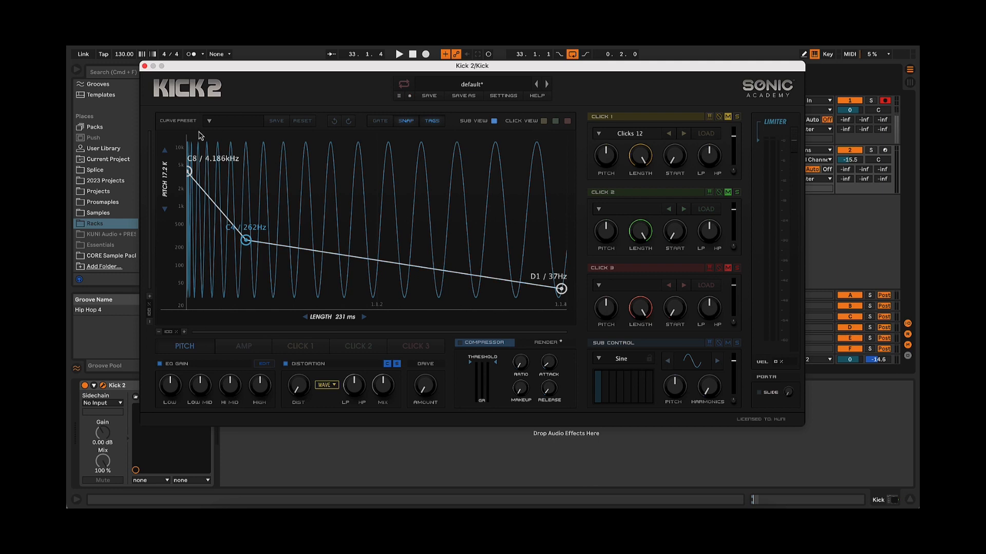
key(space)
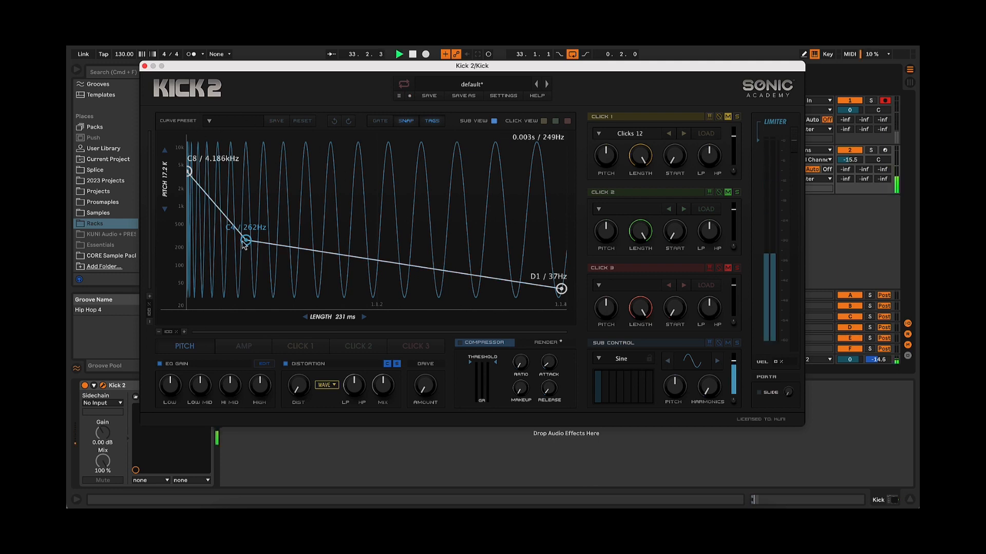
mouse_move(247, 243)
mouse_down()
mouse_move(243, 226)
mouse_move(272, 255)
mouse_move(243, 254)
mouse_move(237, 226)
mouse_move(237, 237)
mouse_up()
key(space)
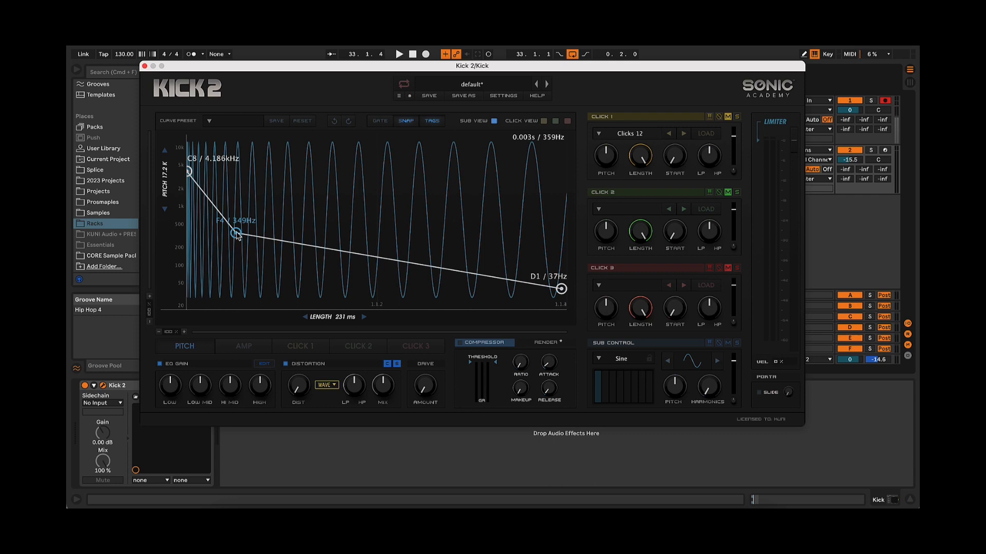
Try an extra node on the pitch envelope's first segment at about 1.568 kHz, and delete it
double_click(203, 192)
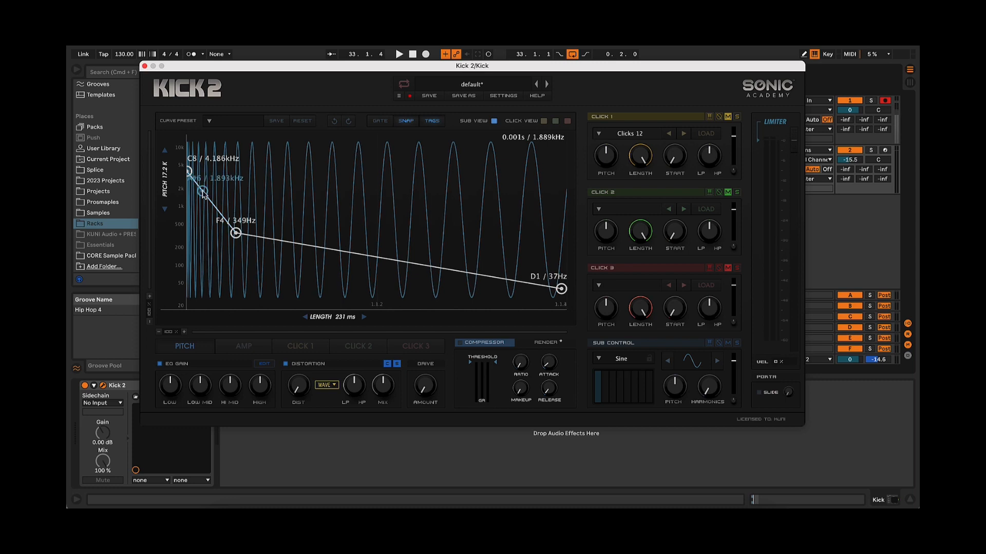
drag(203, 192, 216, 193)
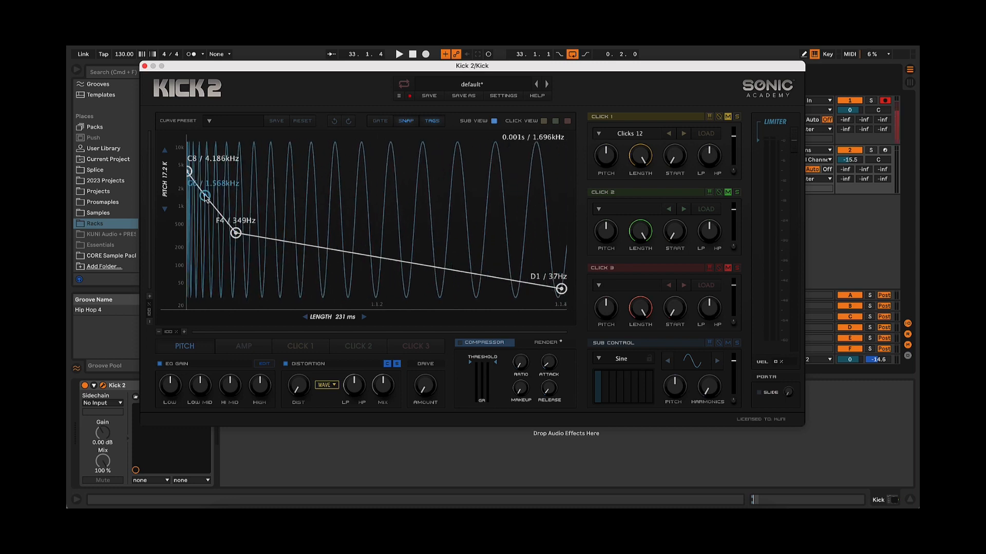
double_click(205, 196)
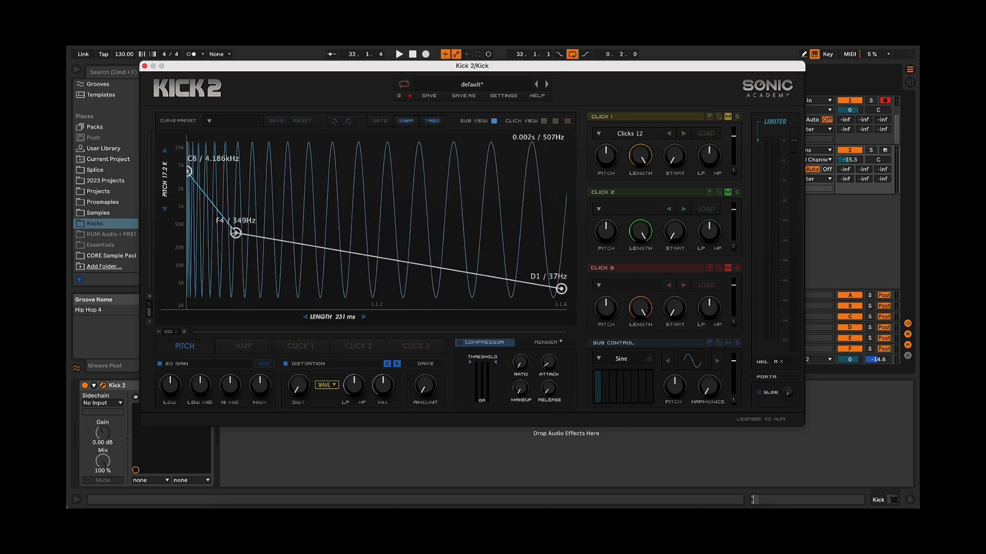
Move the amplitude envelope's full-level end node earlier, to just past the middle at 1.00, for a longer fade-out
click(243, 347)
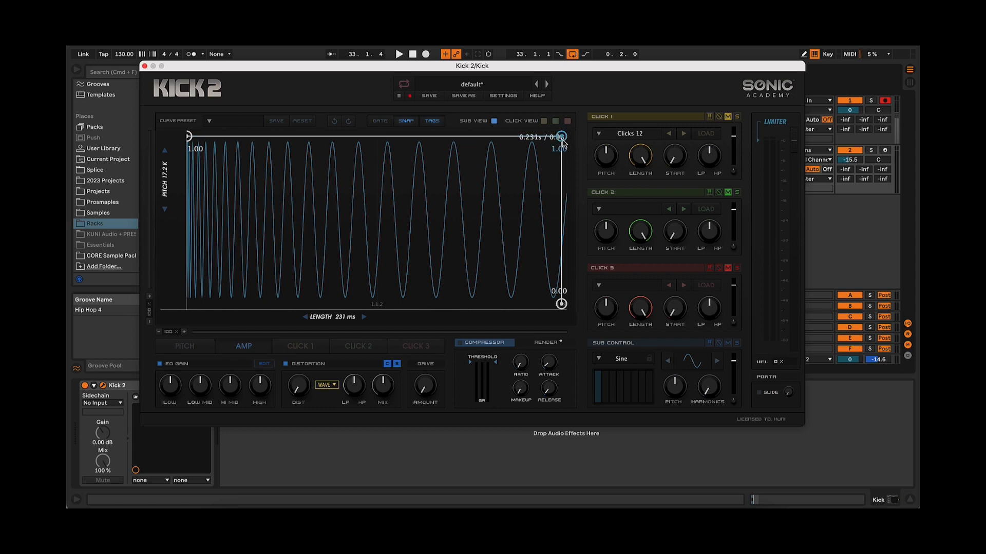
drag(561, 139, 458, 137)
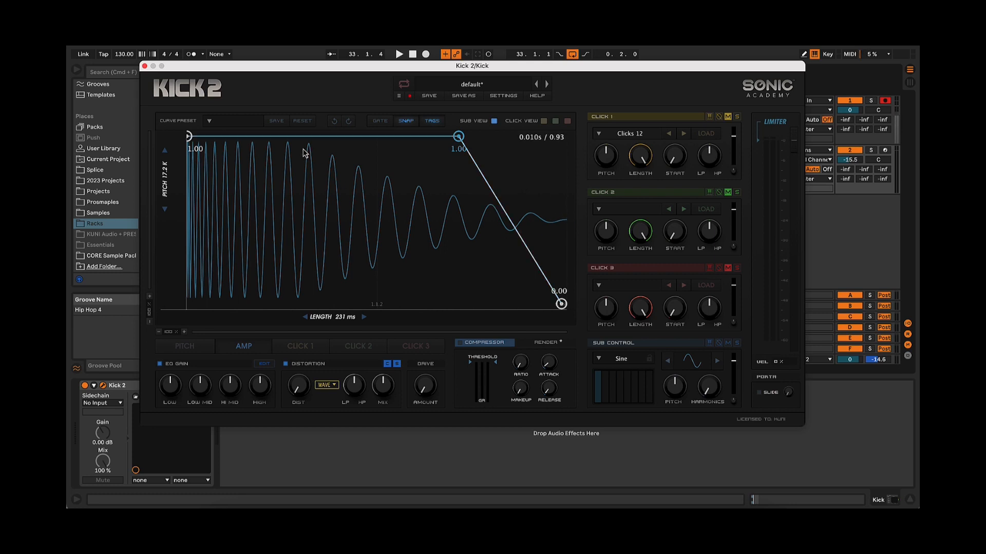
drag(459, 140, 388, 138)
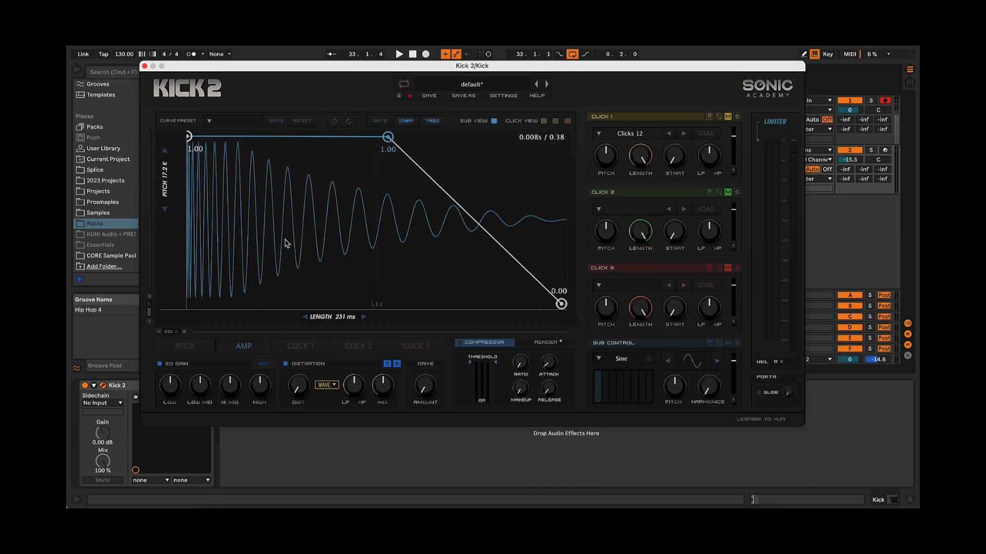
Add a dip node at 0.38 to the amplitude envelope's flat section, with a straight rise after it, and lower the start to 0.82
double_click(285, 240)
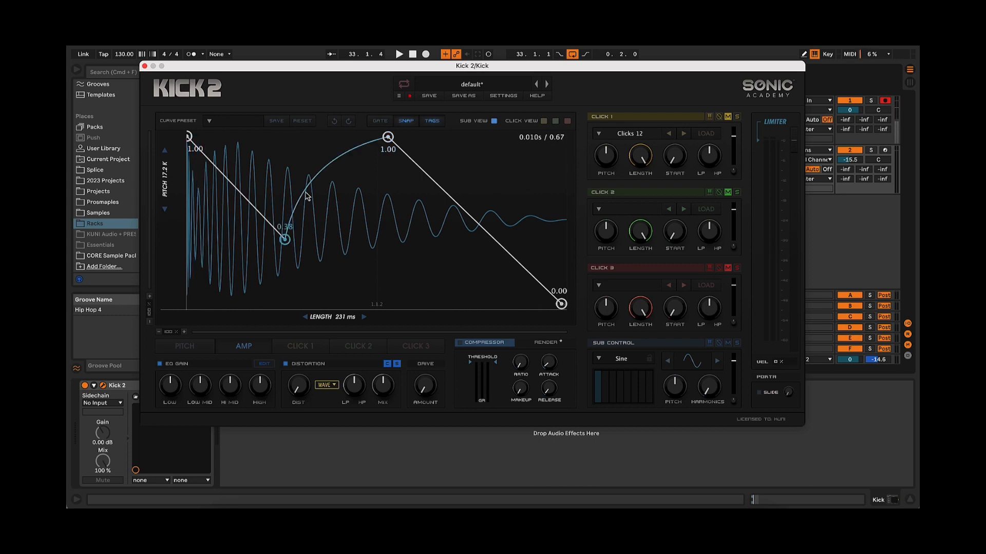
drag(307, 196, 357, 251)
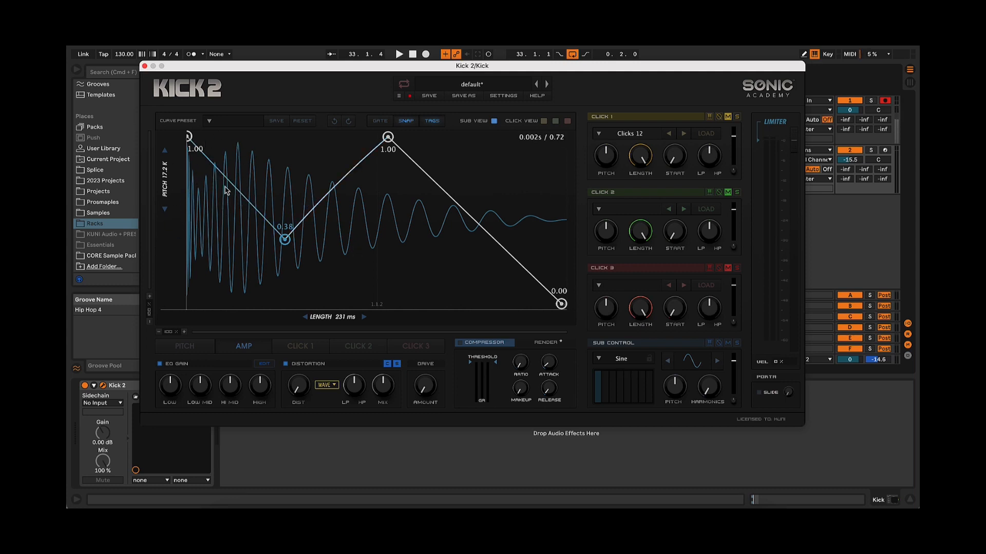
drag(192, 140, 182, 172)
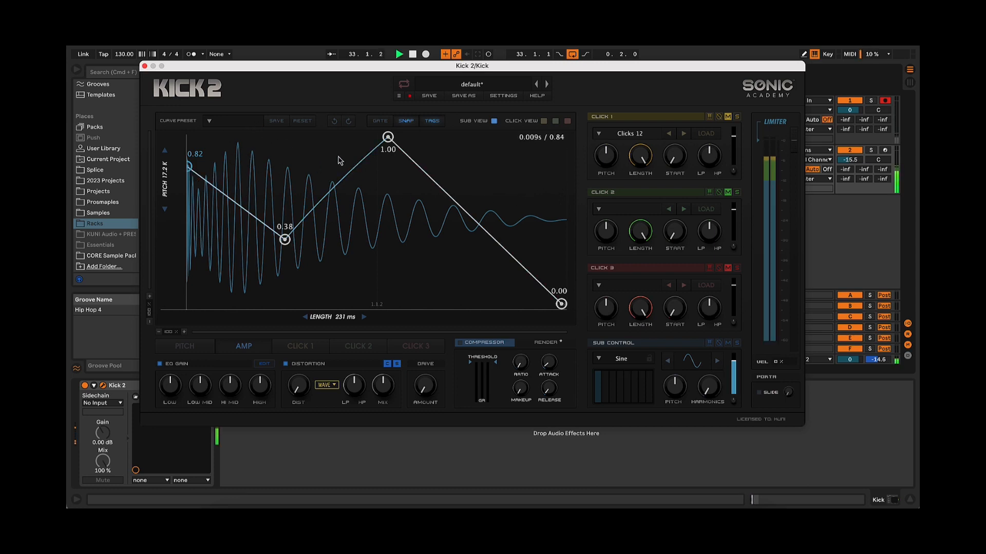
Reposition the amplitude envelope's full-level node earlier and its dip node at 0.36, and bow the final fade-out upward
drag(388, 137, 354, 136)
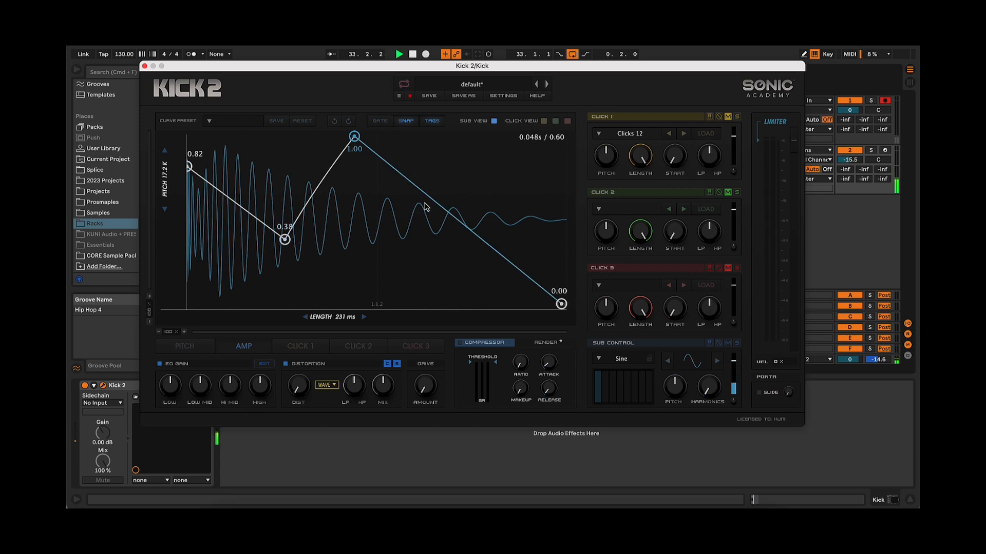
drag(431, 203, 445, 189)
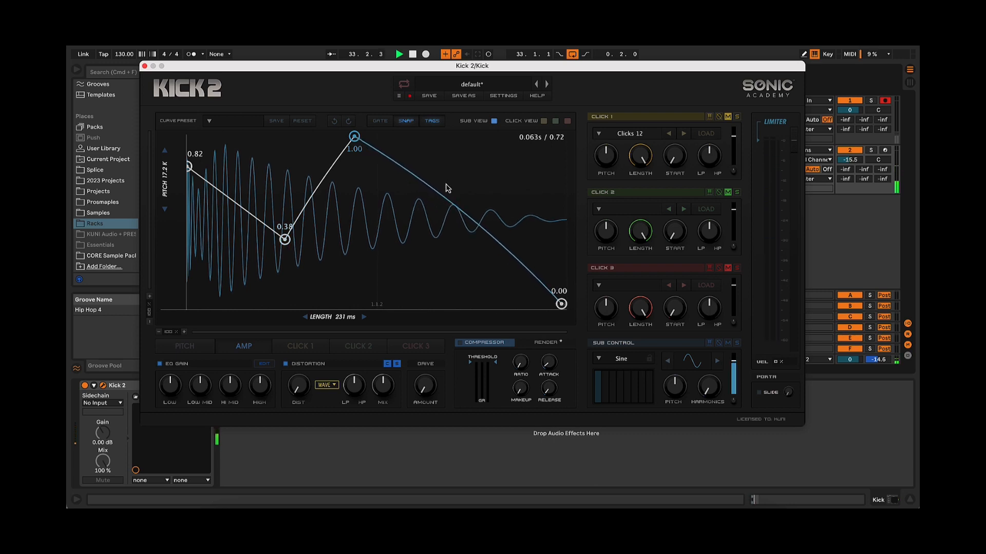
mouse_move(284, 239)
mouse_down()
mouse_move(284, 220)
mouse_move(277, 257)
mouse_move(276, 245)
mouse_up()
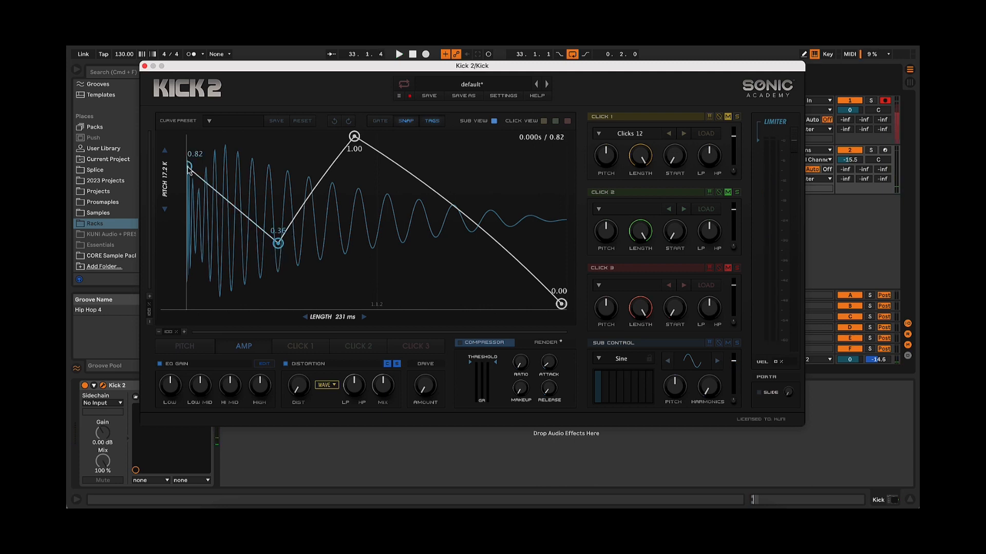
Lower the amplitude envelope's start level to 0.72 and audition the kick
mouse_move(189, 169)
mouse_down()
mouse_move(187, 185)
mouse_move(187, 136)
mouse_move(189, 216)
mouse_move(188, 137)
mouse_move(206, 278)
mouse_move(214, 129)
mouse_move(184, 342)
mouse_move(191, 186)
mouse_up()
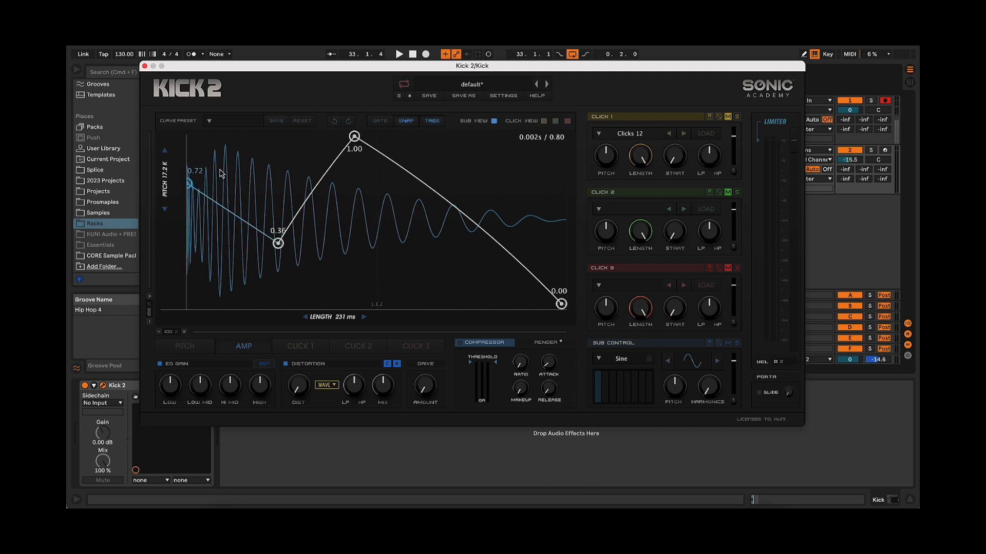
key(space)
mouse_move(189, 184)
mouse_down()
mouse_move(192, 104)
mouse_move(180, 342)
mouse_move(189, 184)
mouse_up()
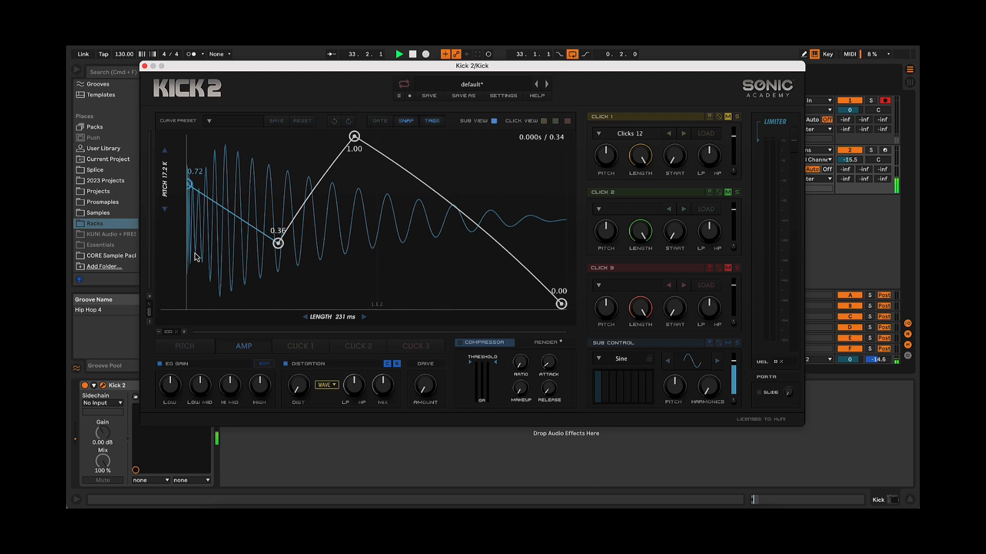
Add a node near the amplitude envelope's start, drop the start to 0.00, and place the new node almost directly above it at 0.51
click(193, 282)
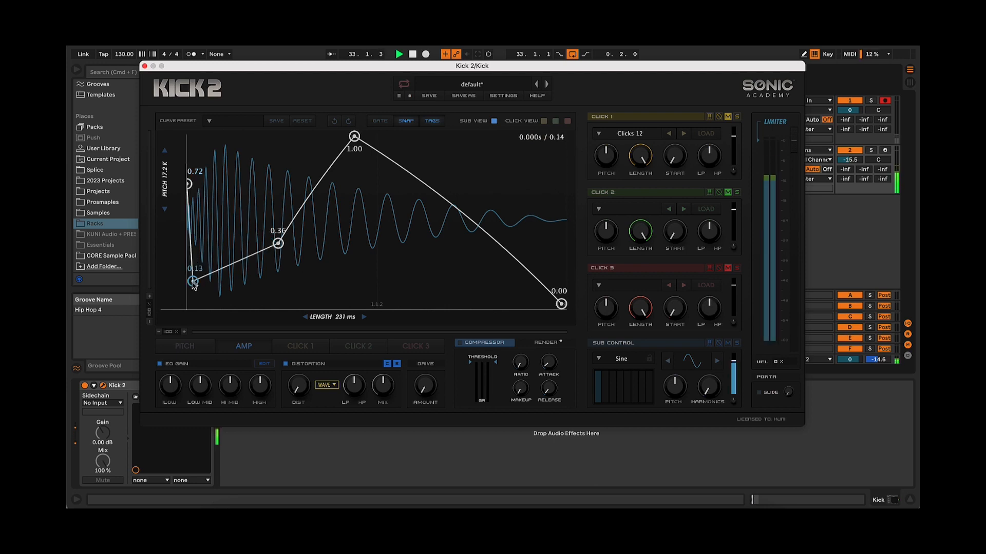
drag(193, 282, 198, 247)
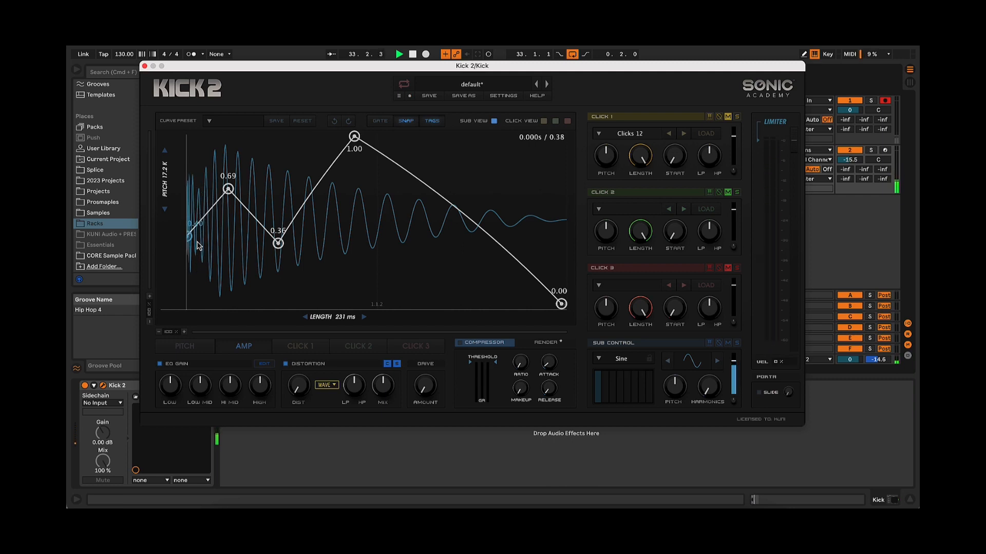
drag(229, 191, 202, 176)
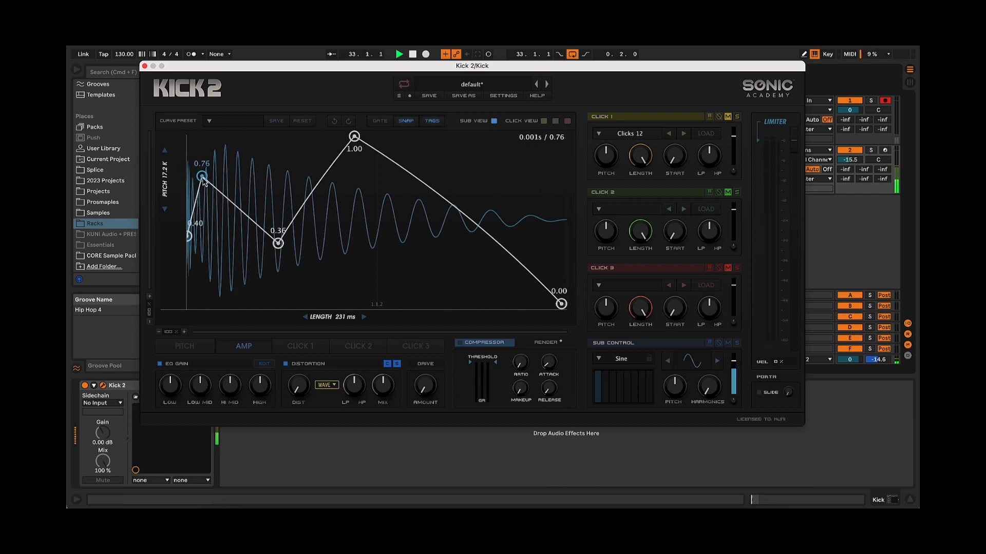
drag(190, 238, 189, 304)
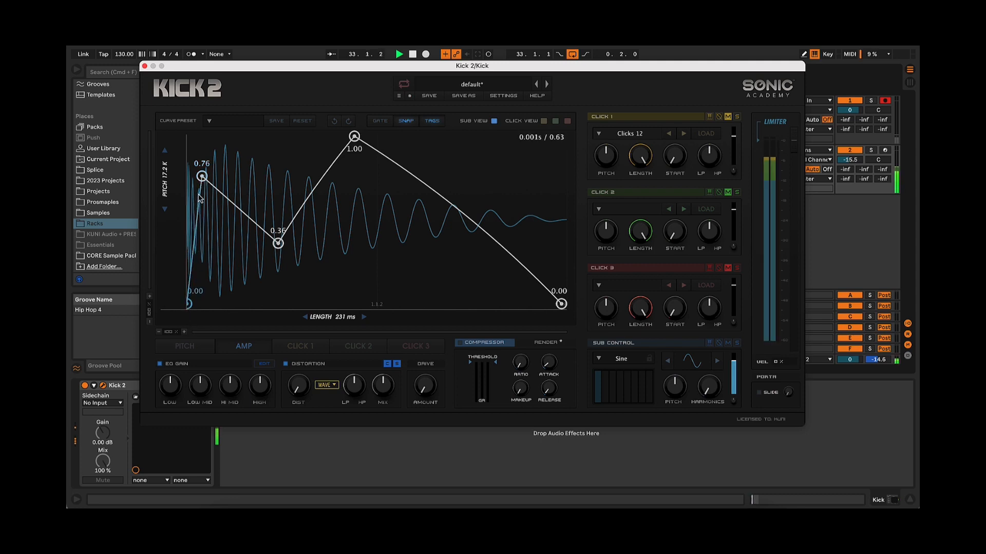
drag(204, 178, 174, 223)
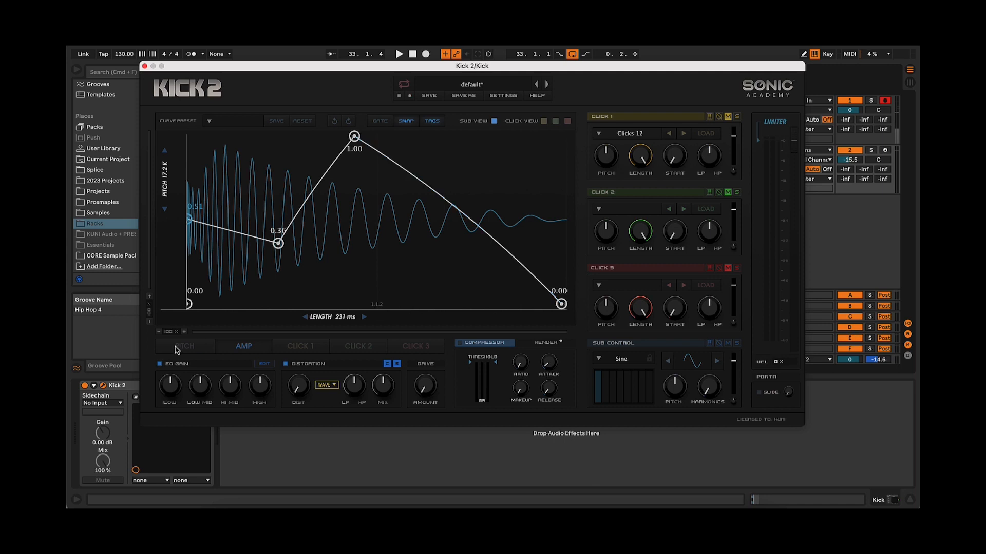
Bend the pitch envelope's long final segment slightly downward while auditioning the kick
click(201, 349)
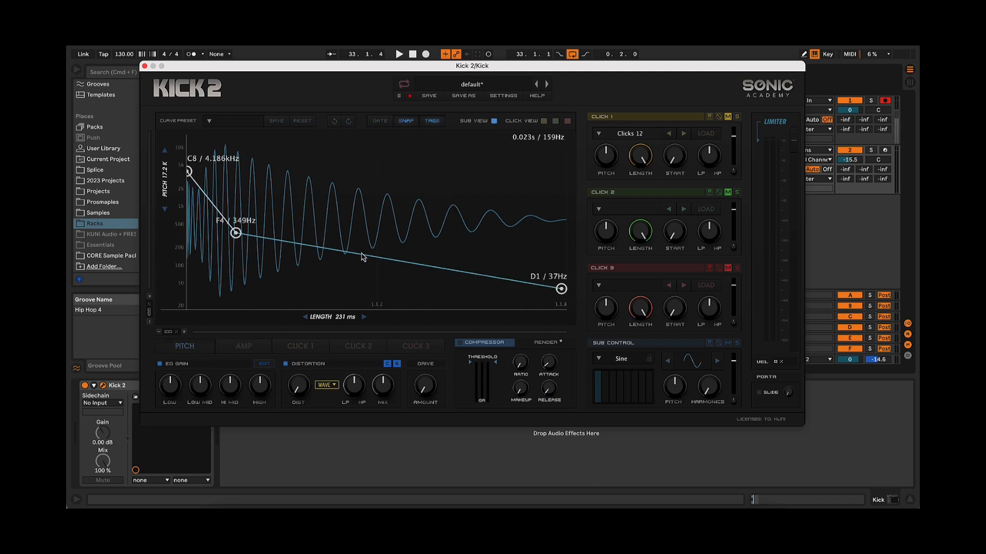
key(space)
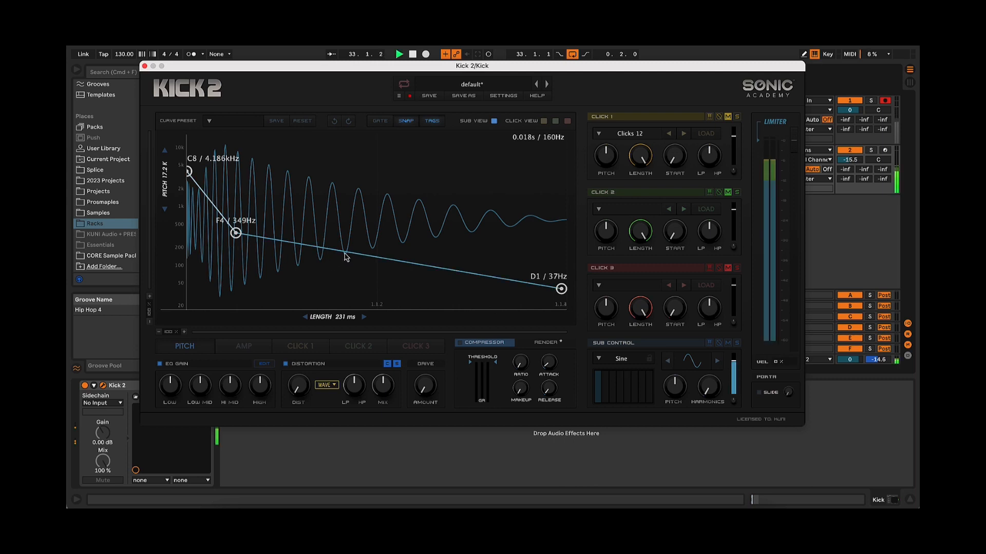
drag(362, 254, 361, 256)
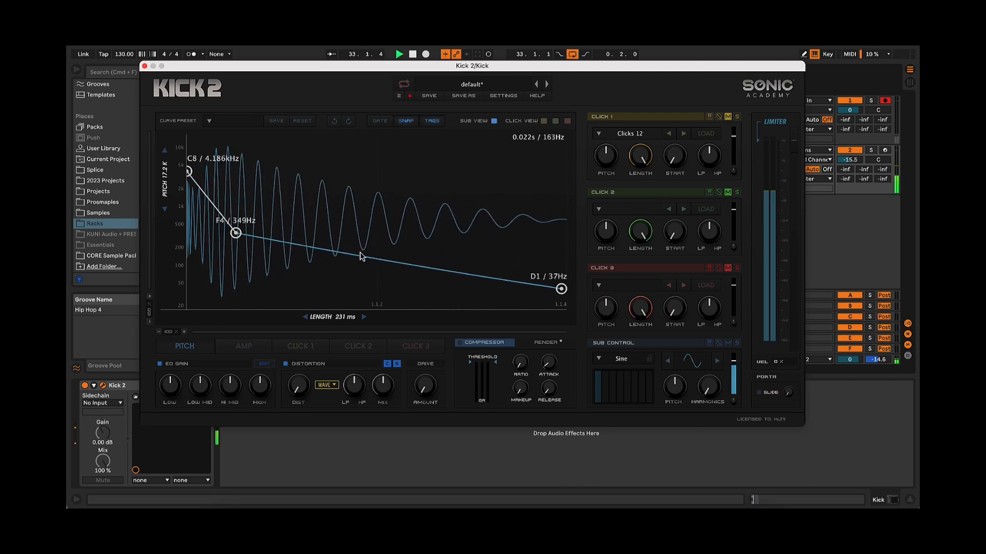
Reshape the pitch envelope's initial drop with nodes at 2.217 kHz, 1.245 kHz, 622 Hz and 294 Hz, auditioning the kick
double_click(202, 197)
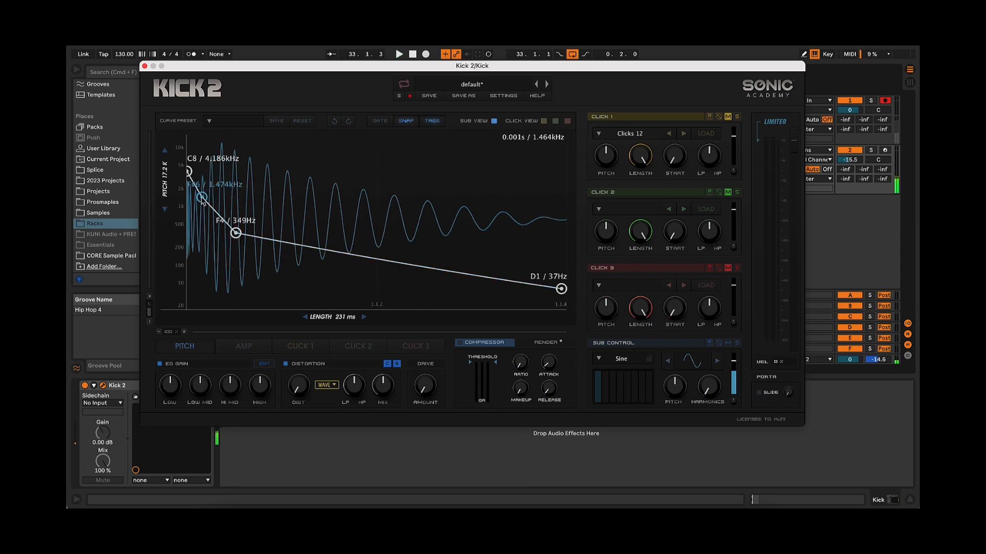
drag(202, 198, 208, 189)
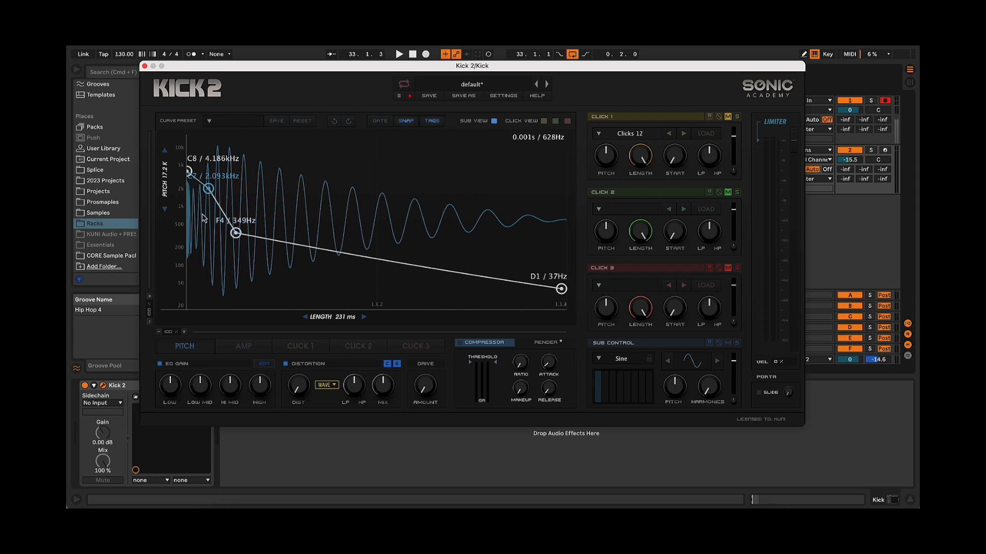
key(space)
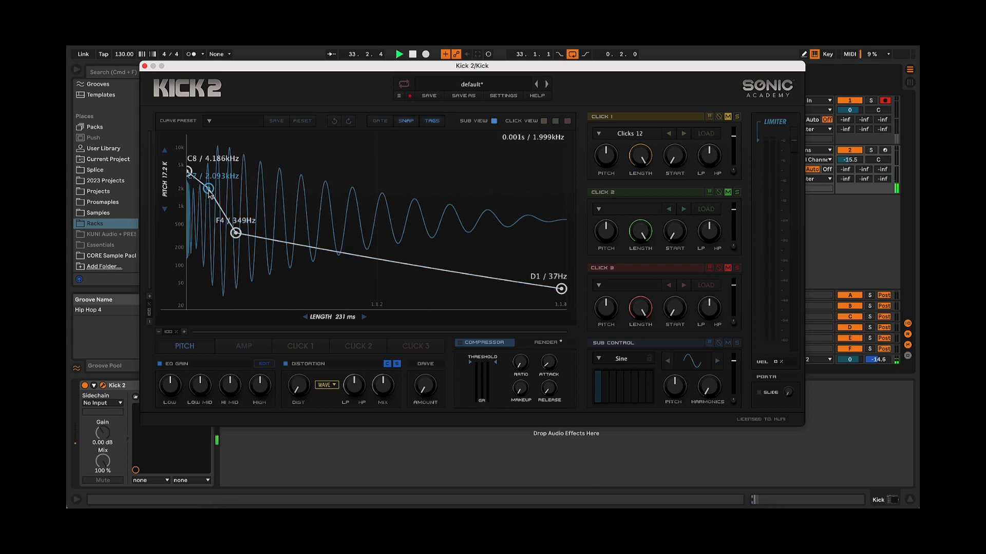
drag(208, 189, 236, 240)
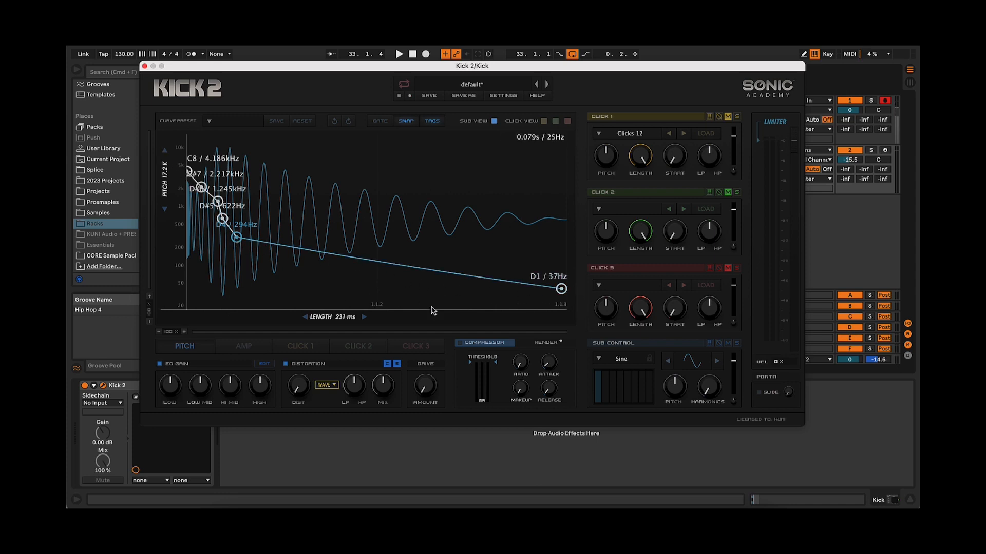
Reopen the amplitude envelope for editing
click(248, 349)
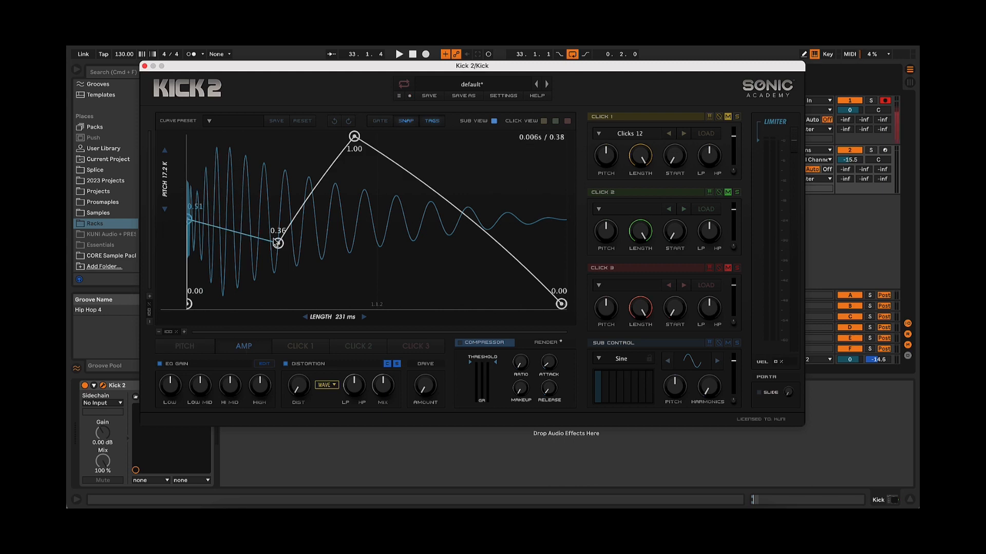